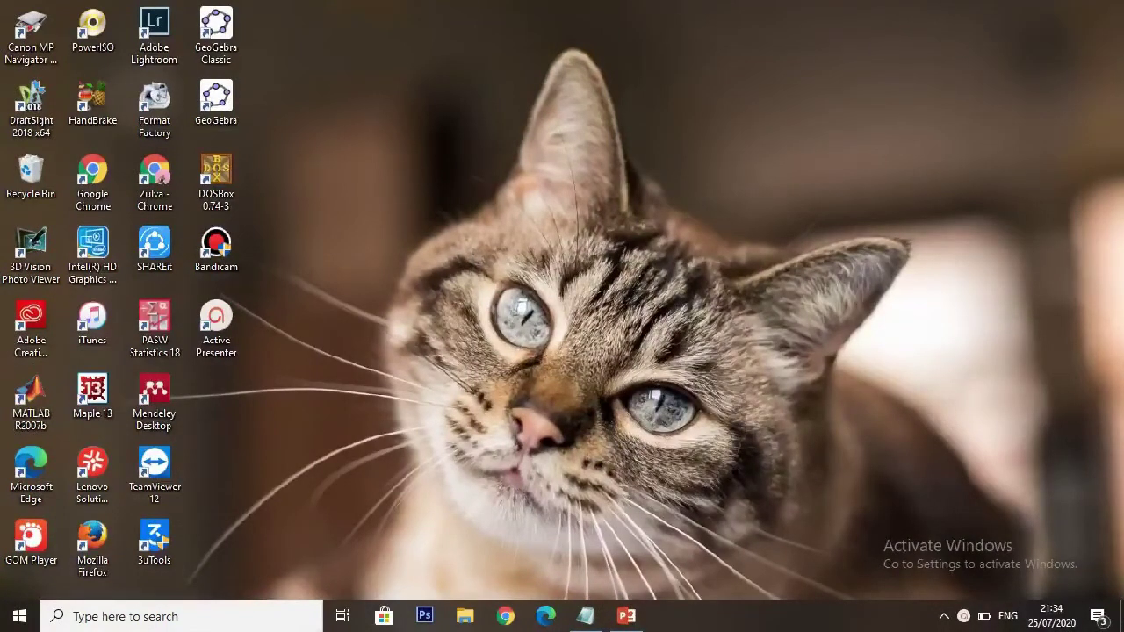
# - Open HSL.txt in Notepad and examine its four header lines: the settings, answer key, option counts and inclusion codes
pyautogui.click(586, 617)
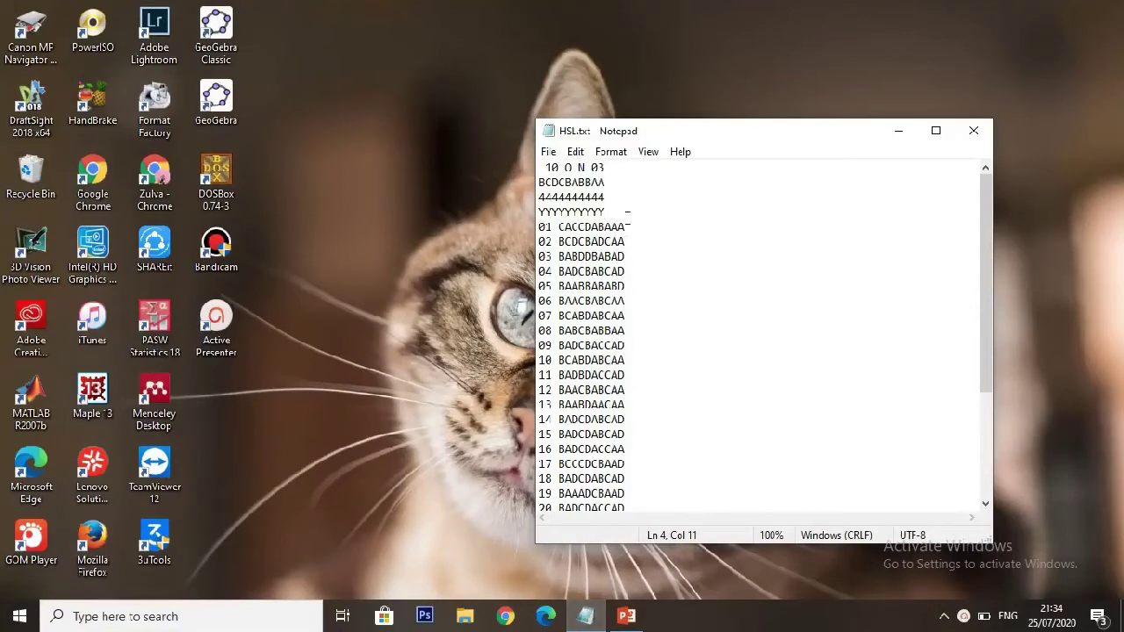
pyautogui.click(545, 168)
pyautogui.press('Right')
pyautogui.press('Right')
pyautogui.press('Right')
pyautogui.press('Right')
pyautogui.press('Right')
pyautogui.press('Right')
pyautogui.press('Down')
pyautogui.press('End')
pyautogui.click(608, 200)
pyautogui.click(555, 198)
pyautogui.click(606, 200)
pyautogui.click(606, 212)
# - Review the numbered answer rows 01 to 30 in HSL.txt, and minimize the file
pyautogui.scroll(-4, 578, 257)
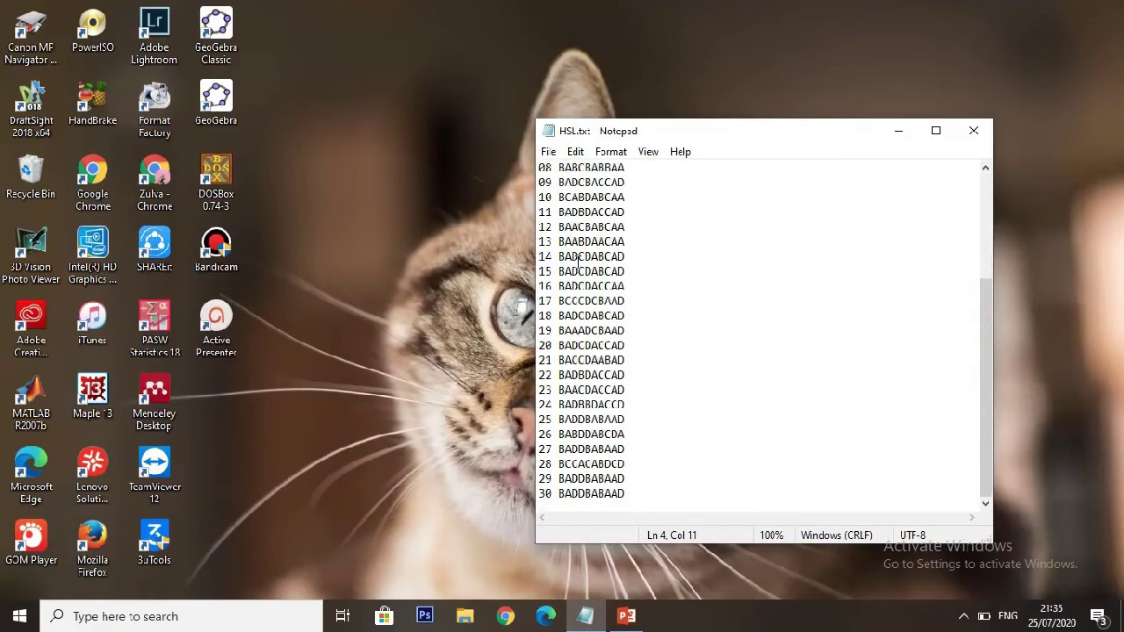
pyautogui.scroll(4, 578, 256)
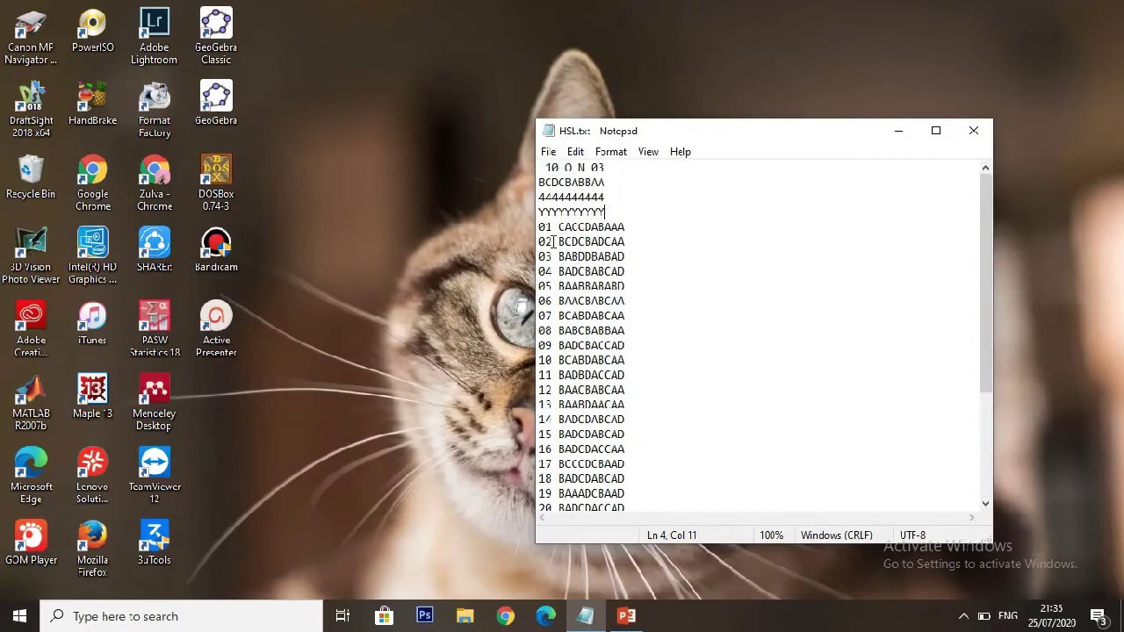
pyautogui.scroll(-4, 573, 308)
pyautogui.click(629, 495)
pyautogui.scroll(4, 611, 276)
pyautogui.moveTo(560, 226); pyautogui.dragTo(579, 227)
pyautogui.click(604, 241)
pyautogui.click(601, 254)
pyautogui.click(599, 271)
pyautogui.click(899, 130)
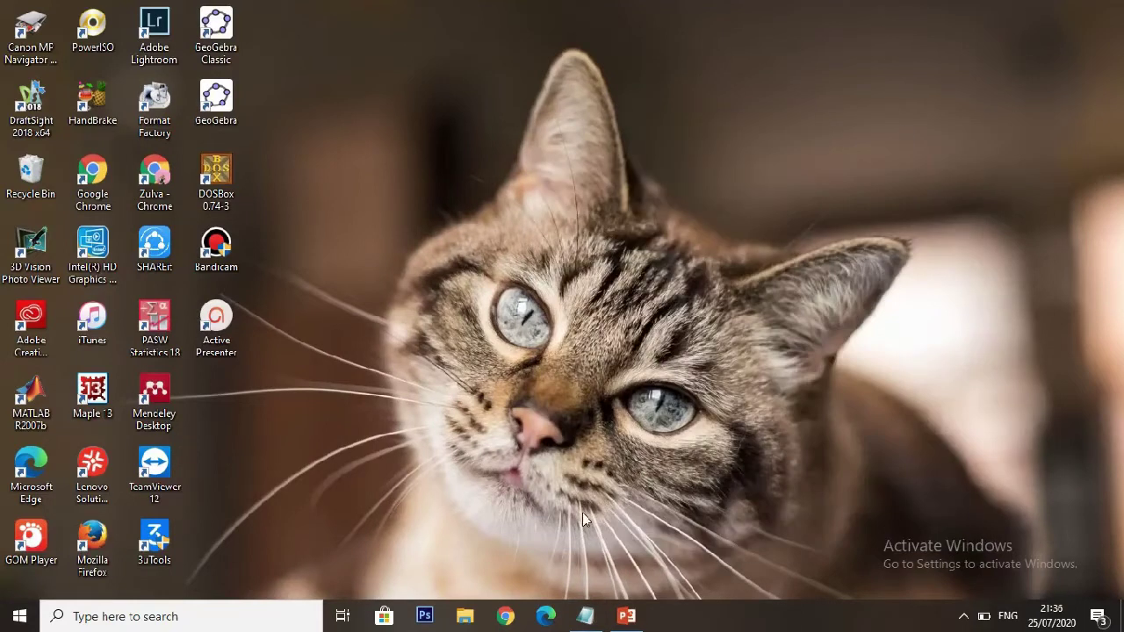
# - Open the Iteman folder on Local Disk (C:) in File Explorer
pyautogui.click(463, 618)
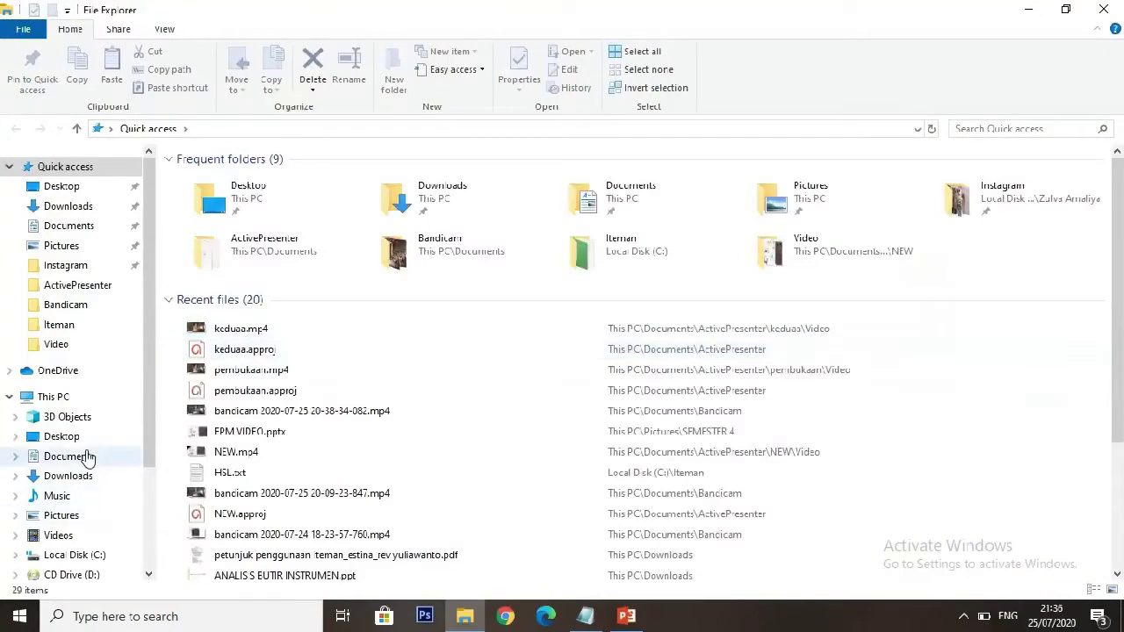
pyautogui.scroll(-2, 66, 490)
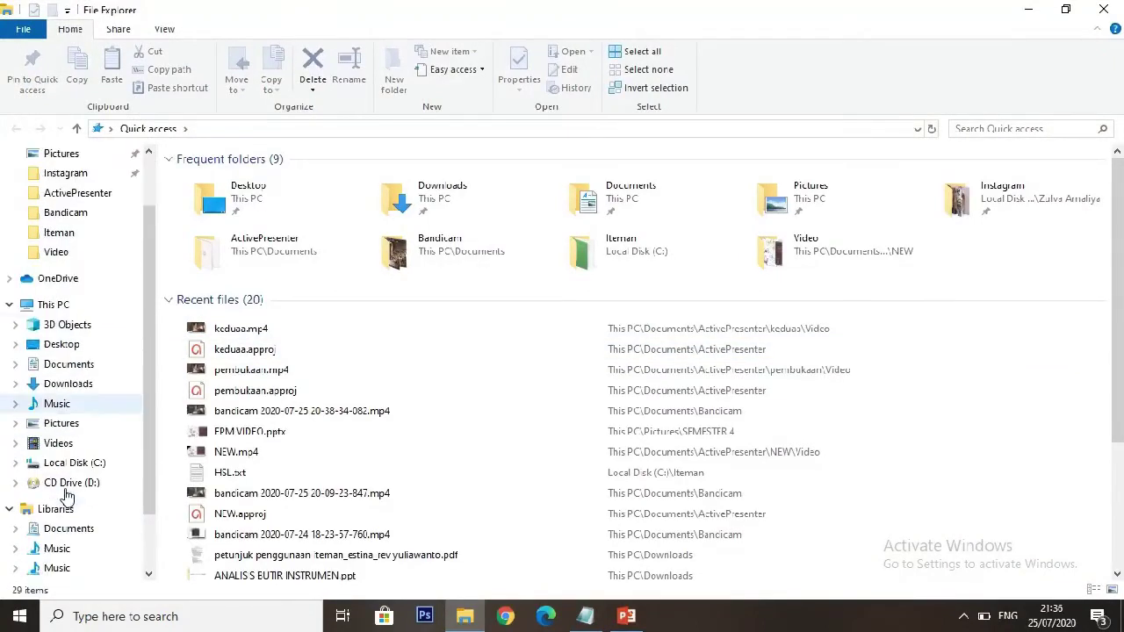
pyautogui.scroll(-1, 66, 497)
pyautogui.click(98, 444)
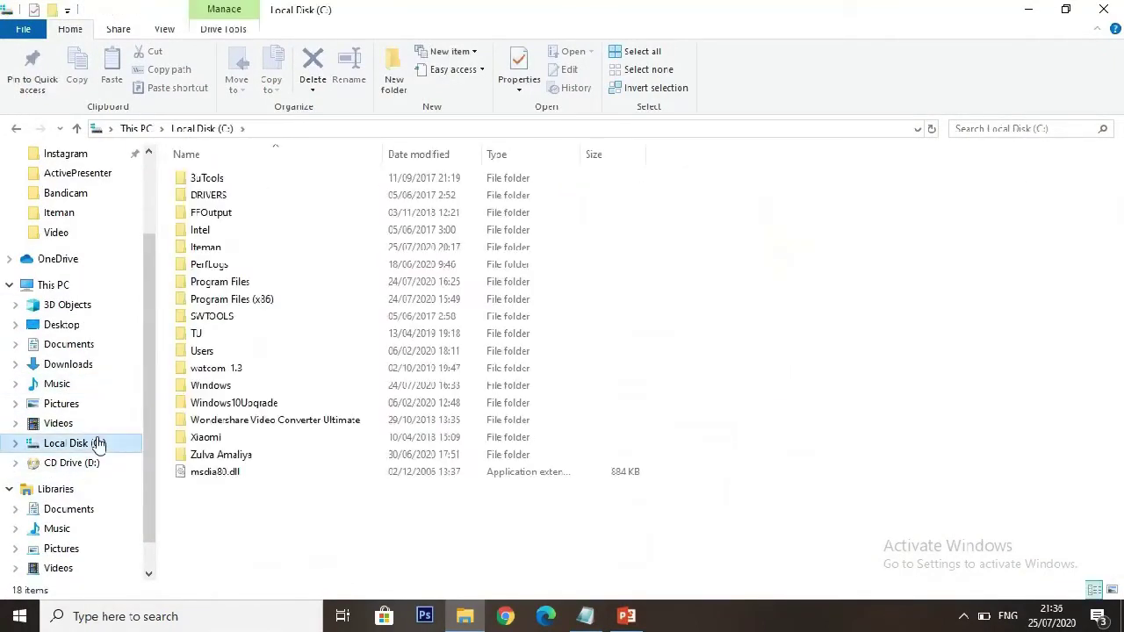
pyautogui.doubleClick(240, 247)
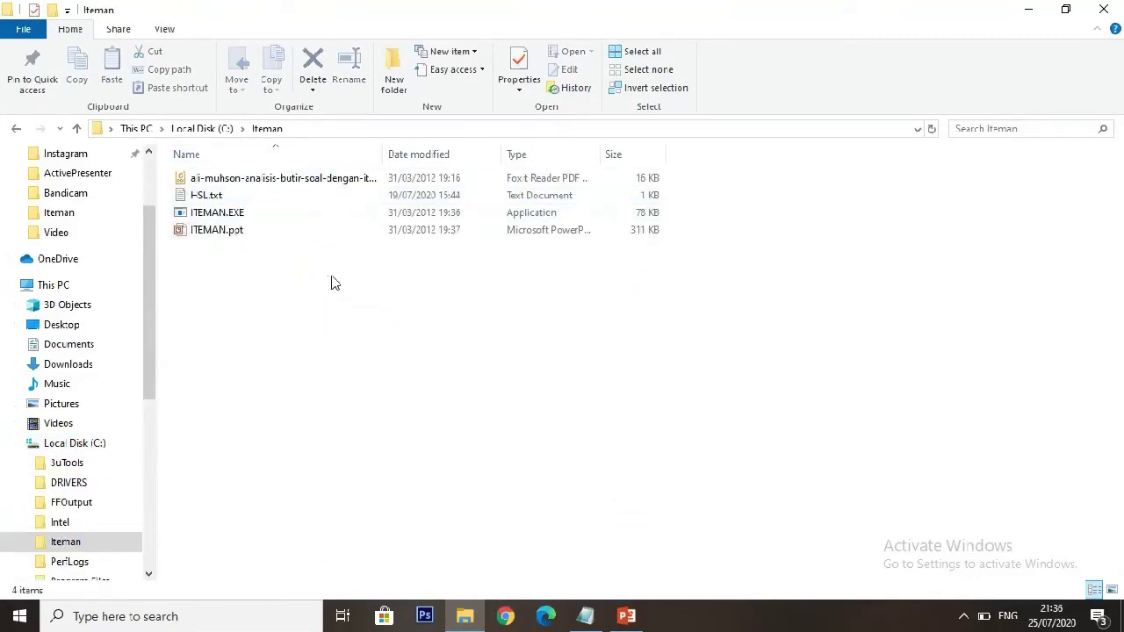
# - Check the HSL.txt, ITEMAN.EXE and ITEMAN.ppt files in the Iteman folder, and minimize the folder window
pyautogui.click(281, 198)
pyautogui.click(281, 213)
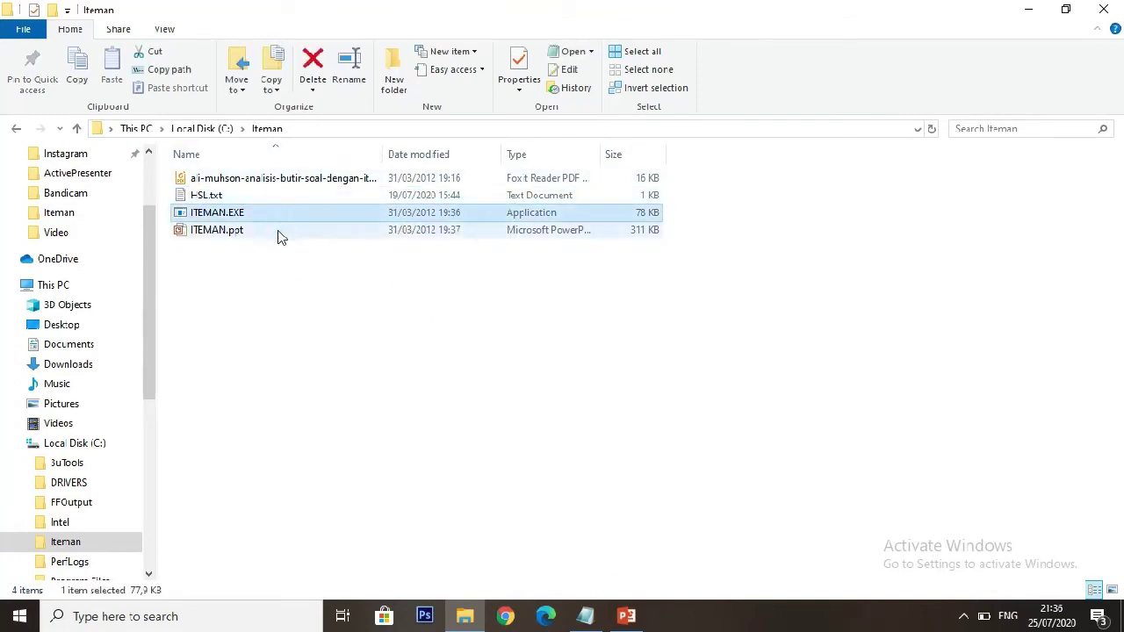
pyautogui.click(279, 232)
pyautogui.click(249, 309)
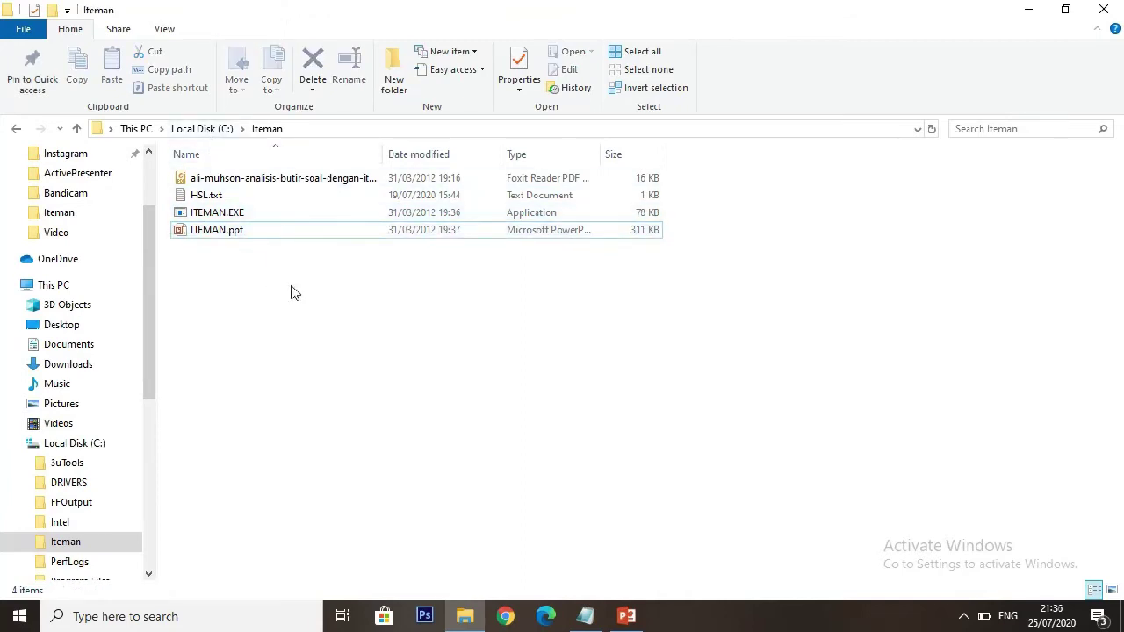
pyautogui.click(1030, 11)
pyautogui.rightClick(713, 155)
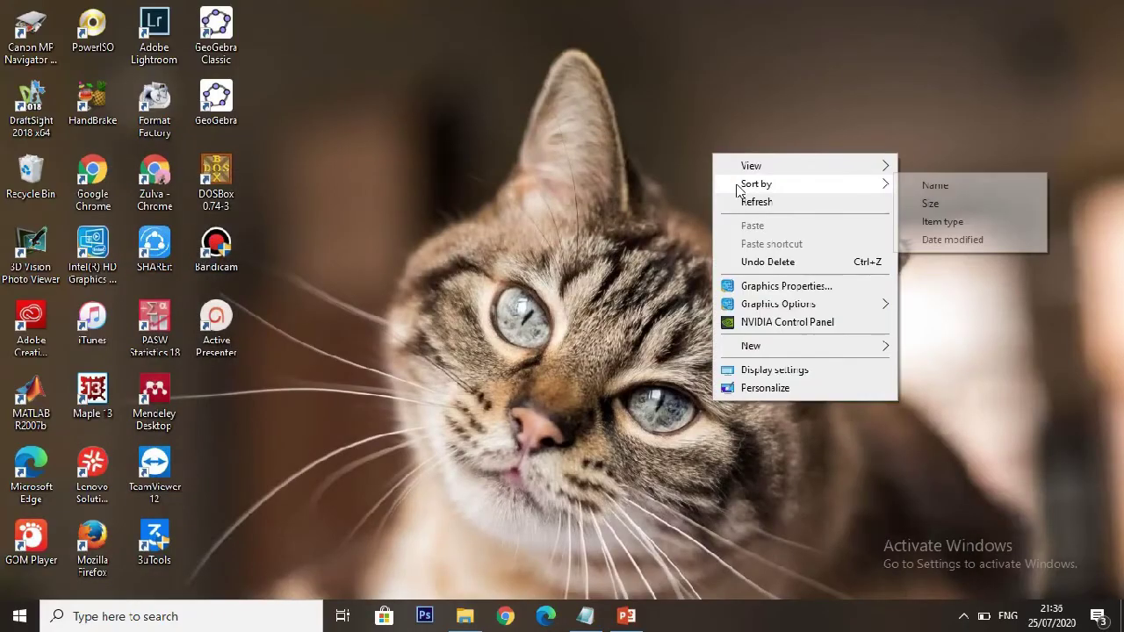
pyautogui.click(736, 201)
pyautogui.rightClick(728, 137)
pyautogui.click(762, 193)
pyautogui.rightClick(758, 143)
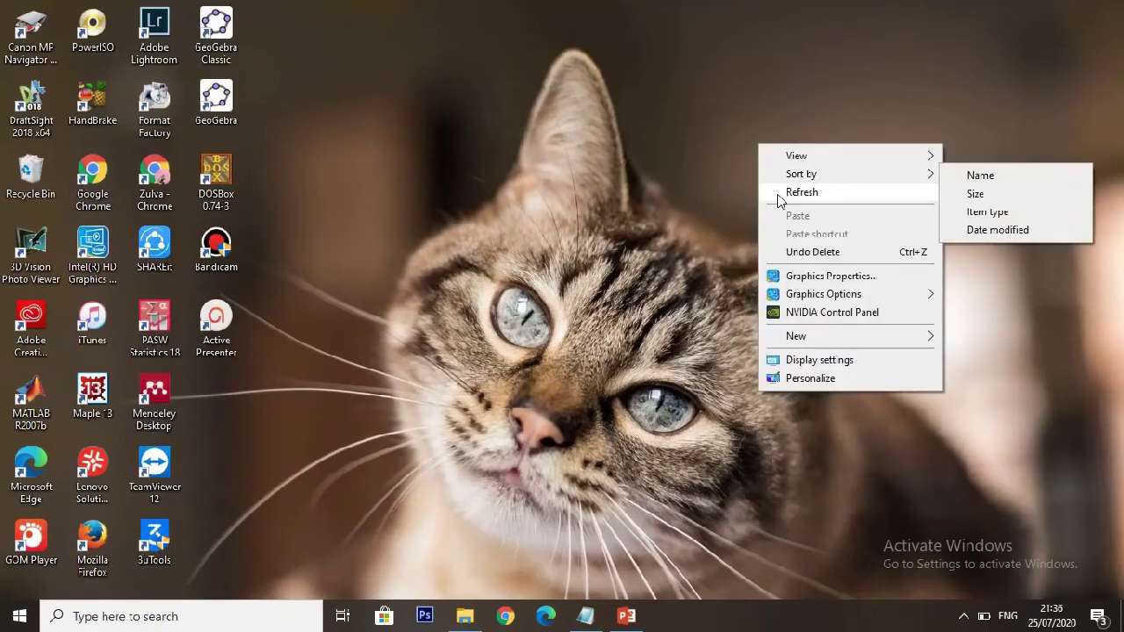
pyautogui.click(780, 202)
pyautogui.rightClick(771, 66)
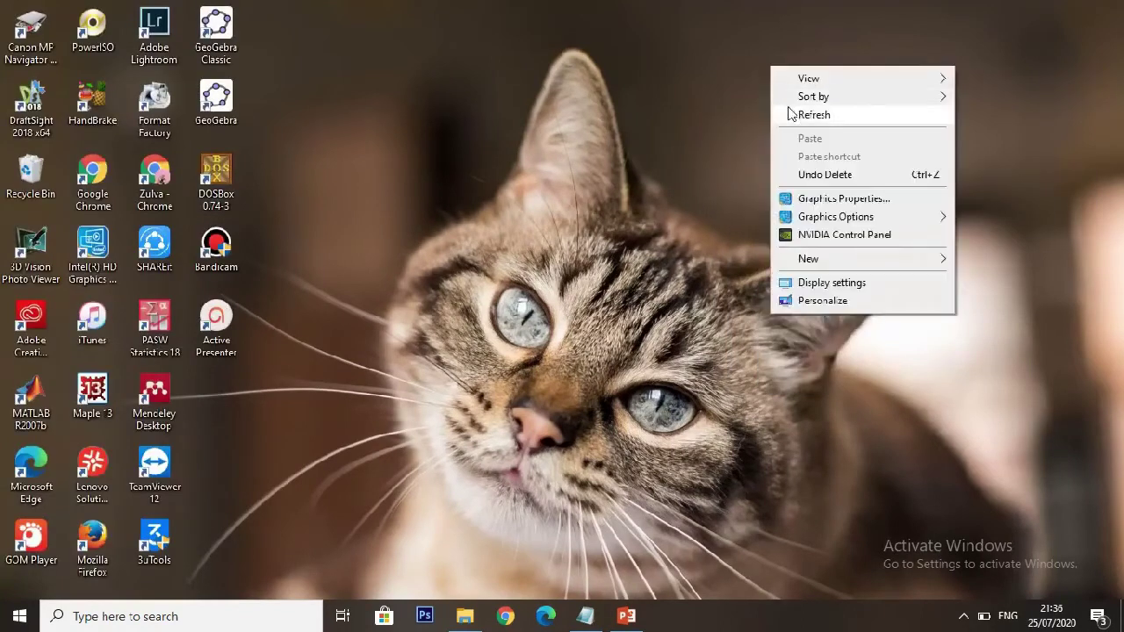
pyautogui.click(790, 114)
pyautogui.rightClick(788, 107)
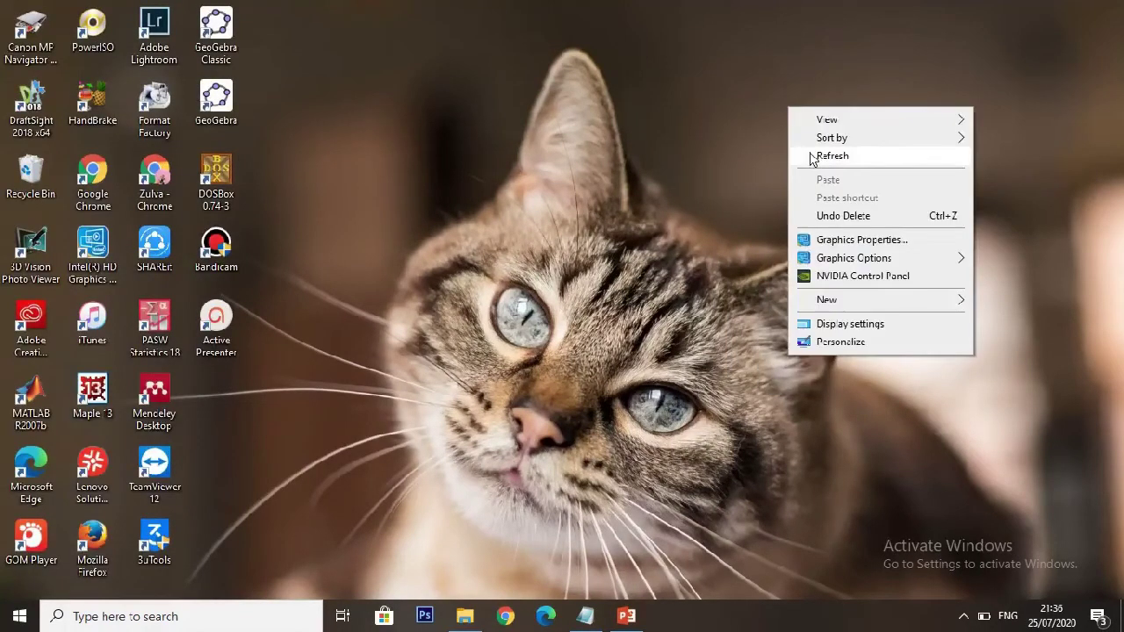
pyautogui.click(812, 157)
pyautogui.rightClick(792, 107)
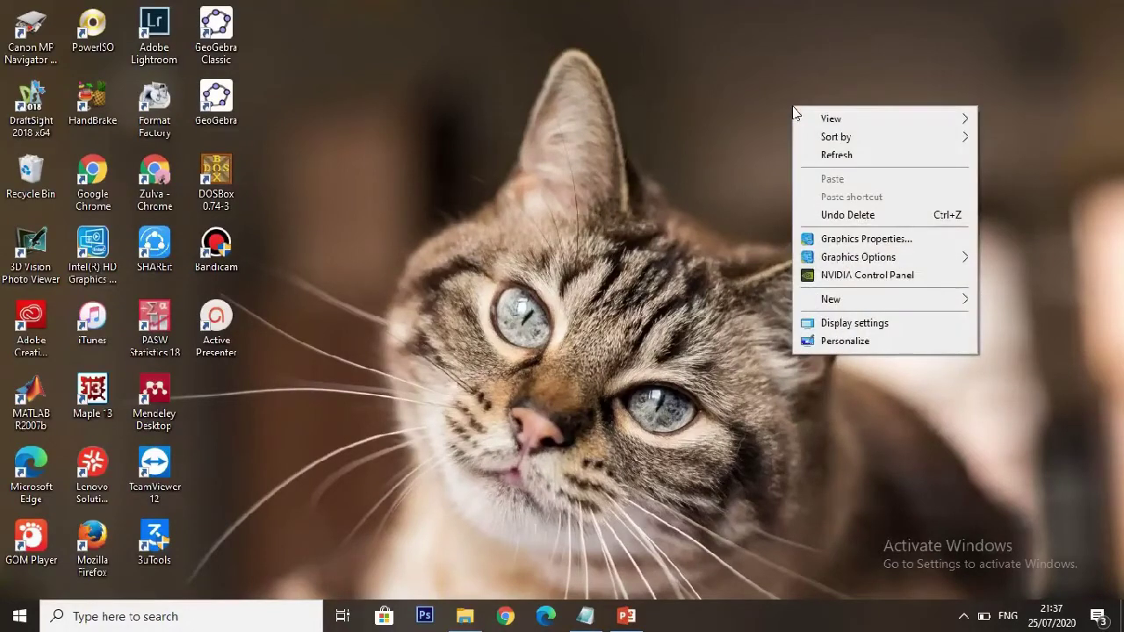
pyautogui.click(806, 155)
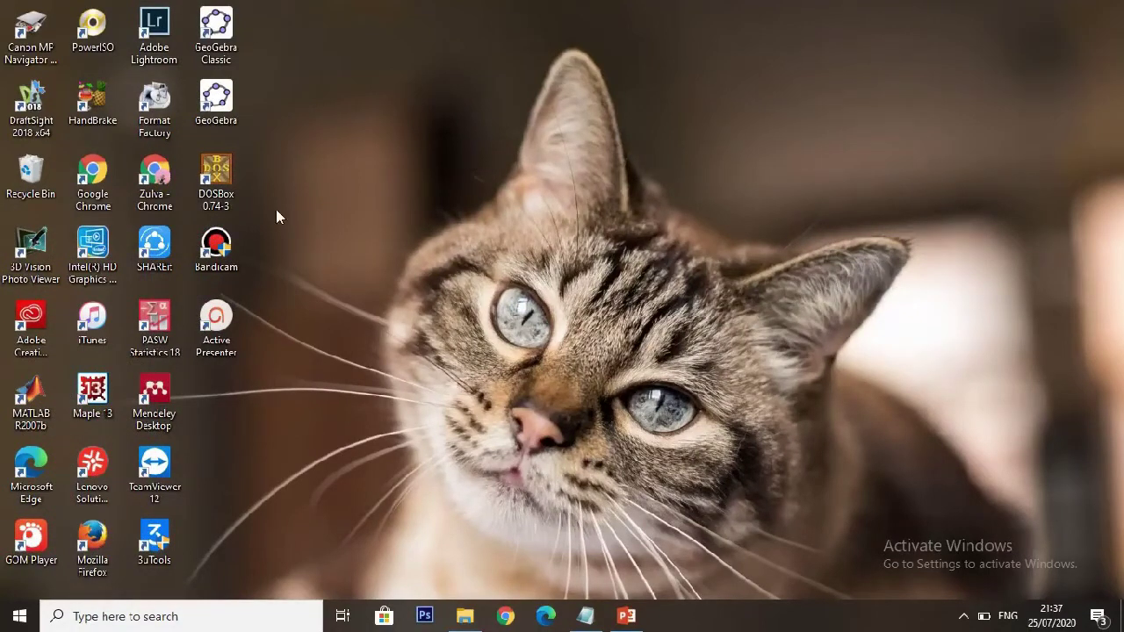
# - Start DOSBox, mount C:/ as drive E: and switch to that drive
pyautogui.doubleClick(236, 180)
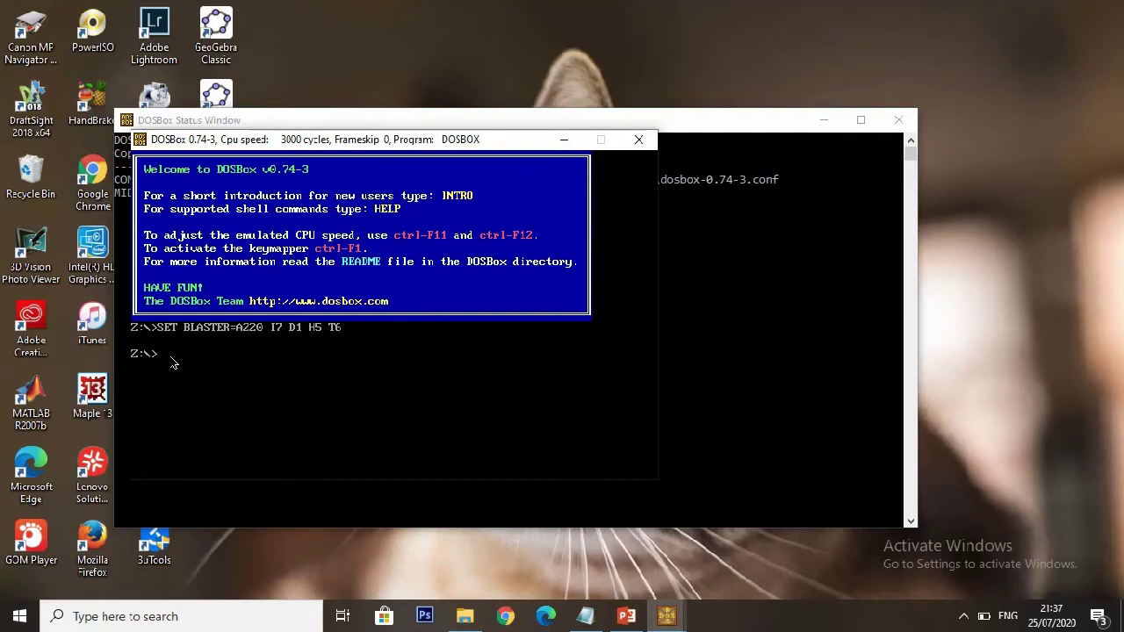
pyautogui.write('mount E: C:/')
pyautogui.press('Return')
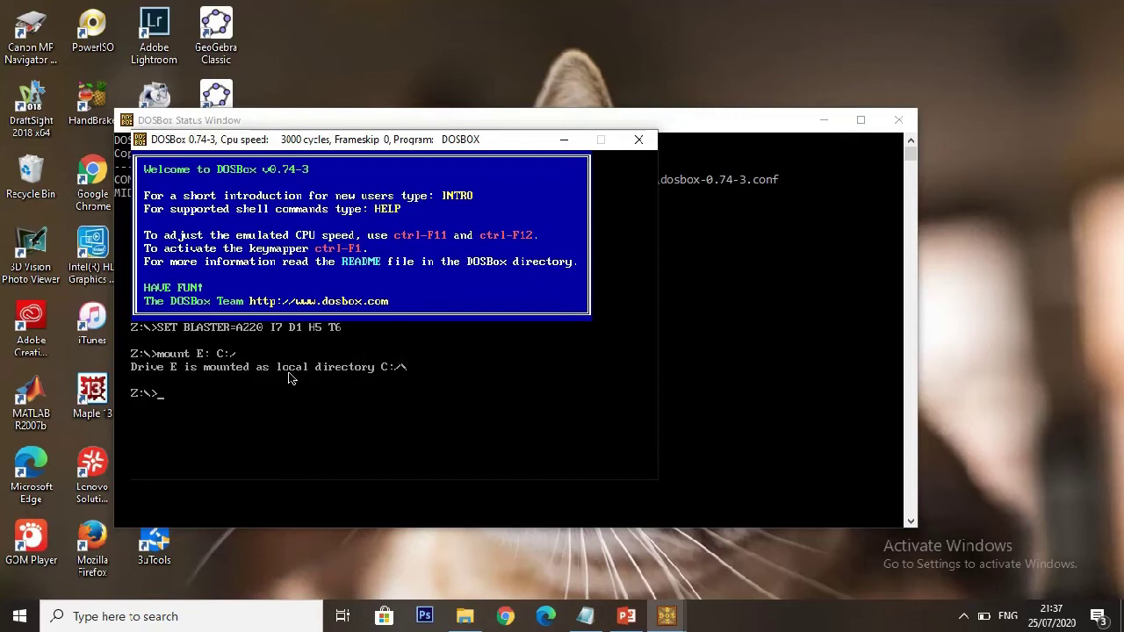
pyautogui.write('E:')
pyautogui.press('Return')
# - List the directories on drive E: and change to the ITEMAN directory
pyautogui.write('DIR')
pyautogui.press('Return')
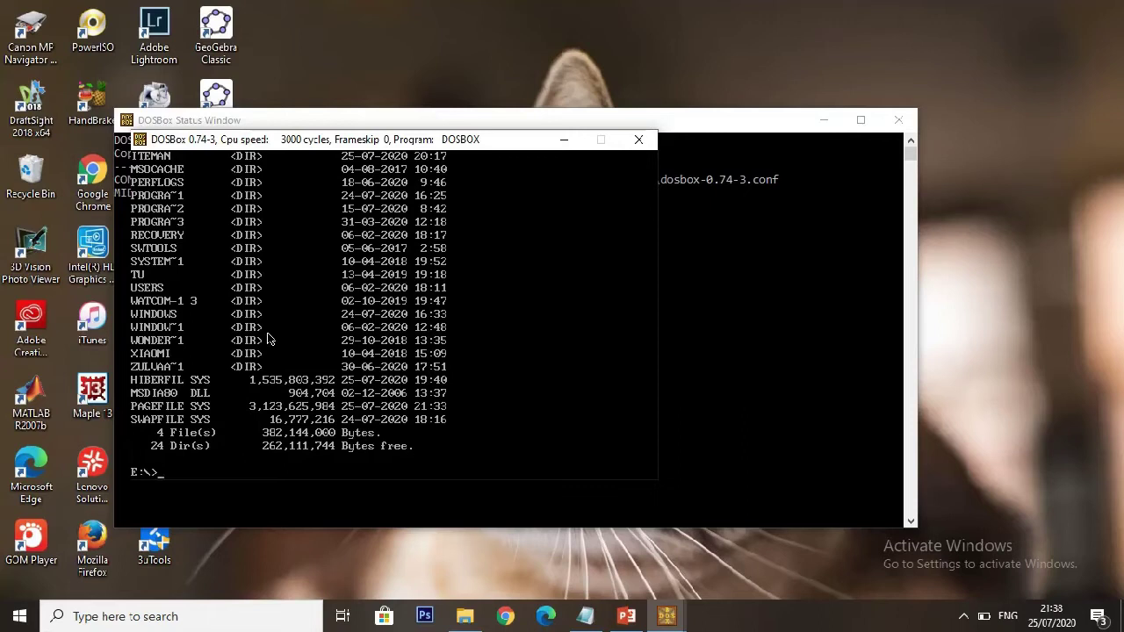
pyautogui.write('CD ITEMAN')
pyautogui.press('Return')
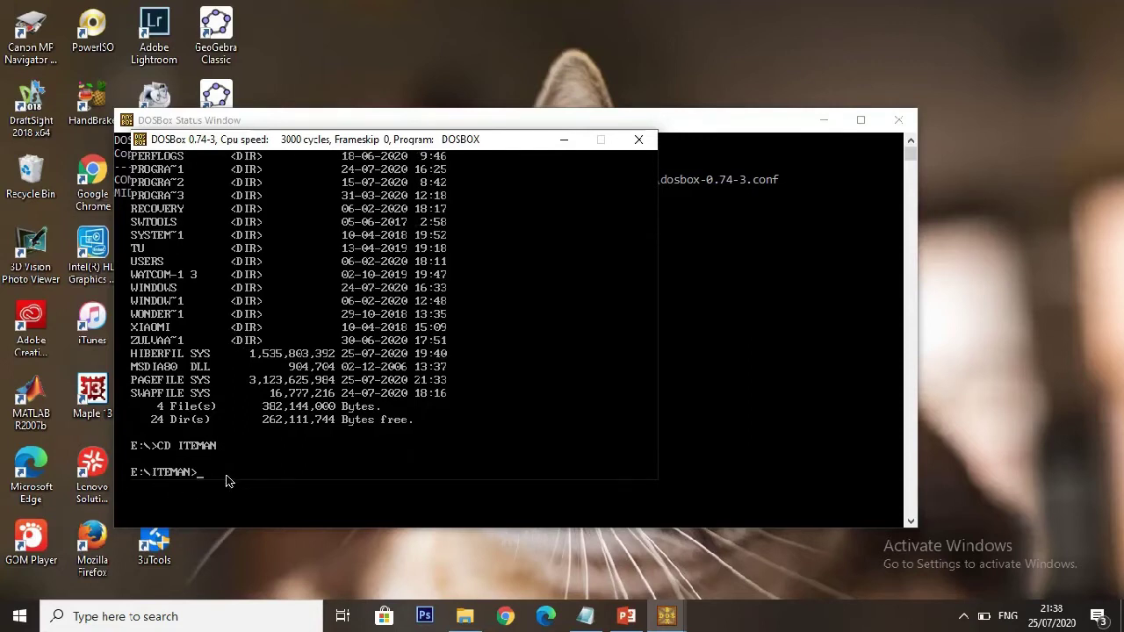
# - Run the ITEMAN program from the E:\ITEMAN directory
pyautogui.write('ITE')
pyautogui.press('Tab')
pyautogui.press('Return')
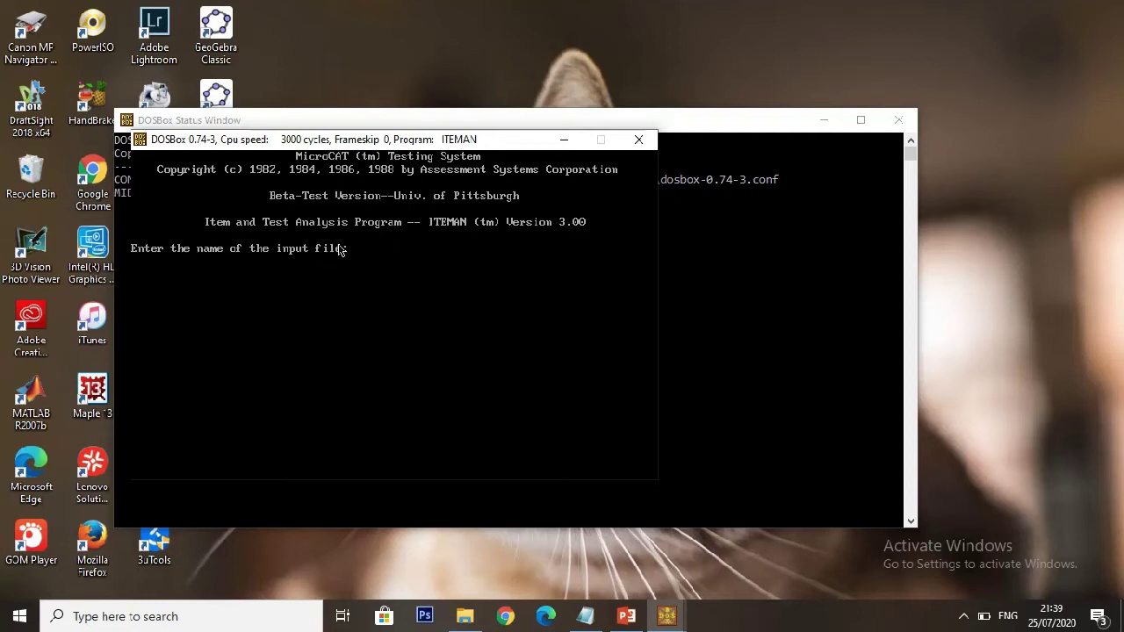
# - Run the item analysis with input file HSL.TXT and output file HSLOUT.TXT, writing the scores to HSLSCR.TXT
pyautogui.moveTo(615, 627)
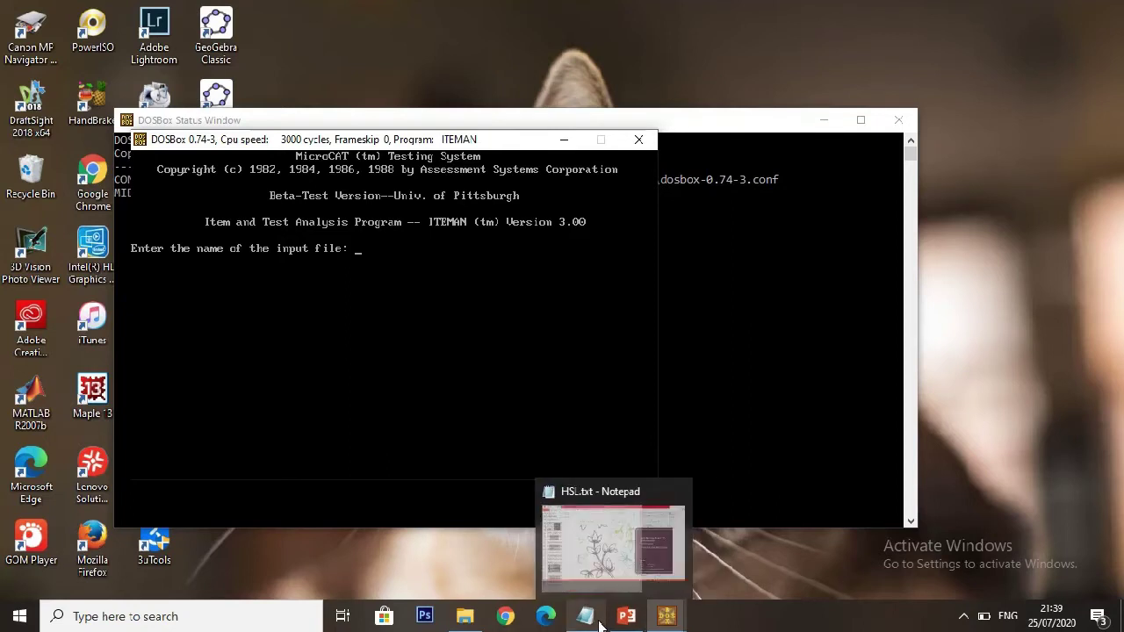
pyautogui.moveTo(587, 527)
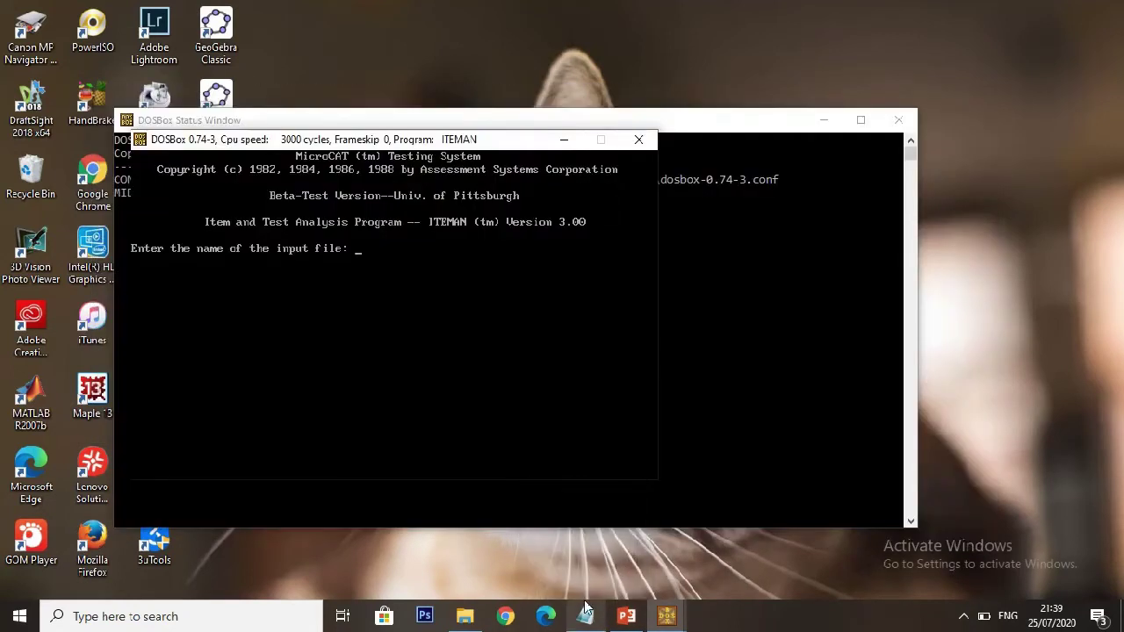
pyautogui.moveTo(587, 608)
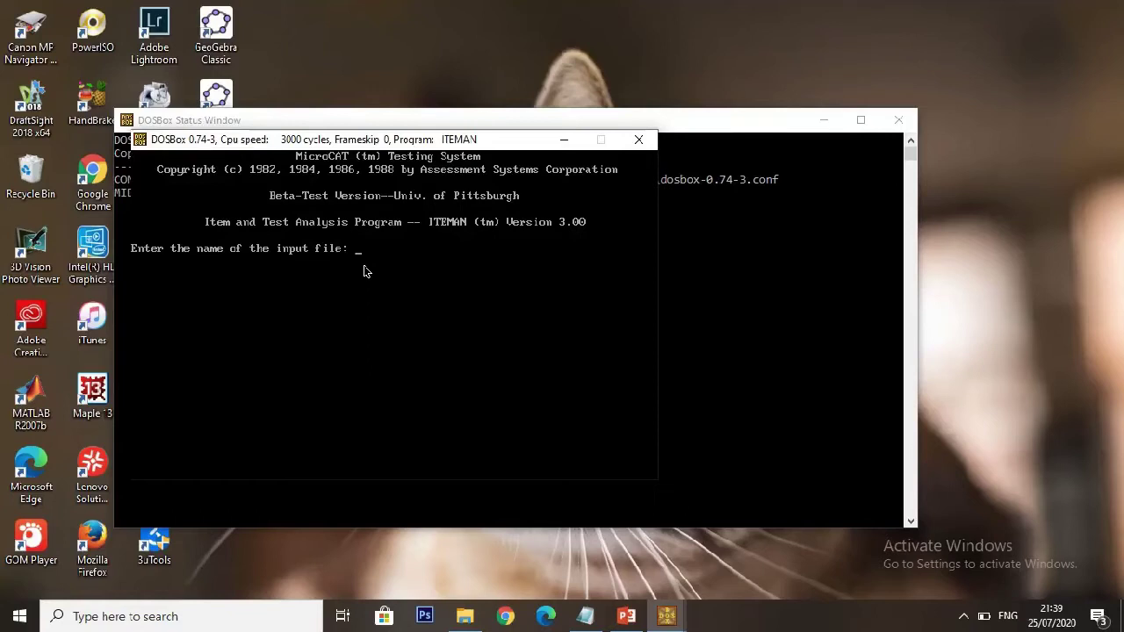
pyautogui.write('HSL.TXT')
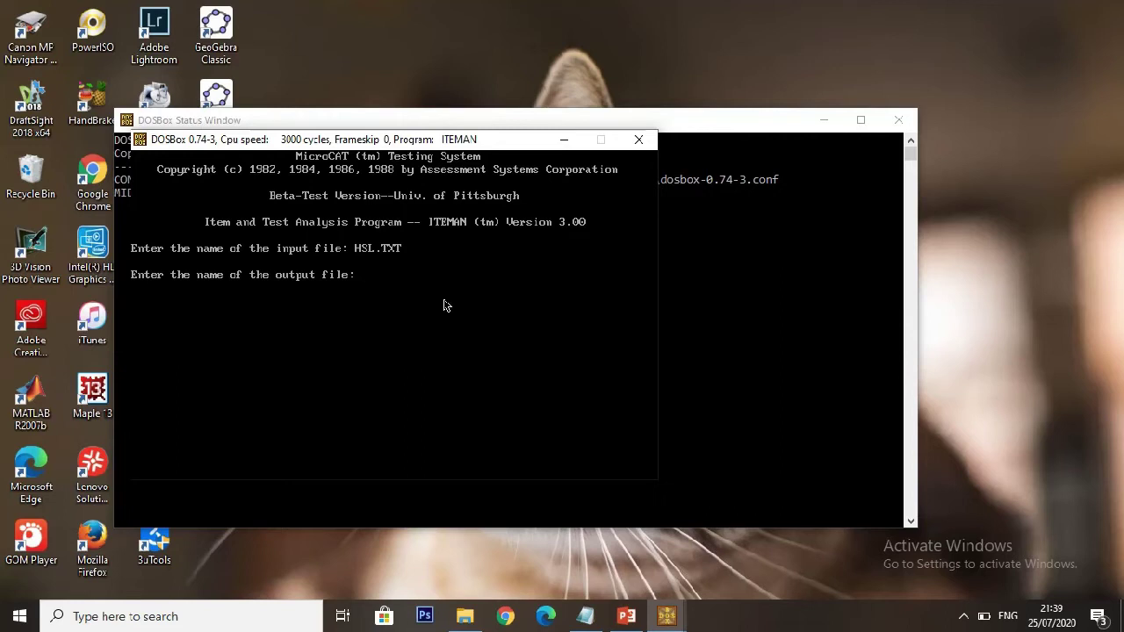
pyautogui.write('HSLOUT.TXT')
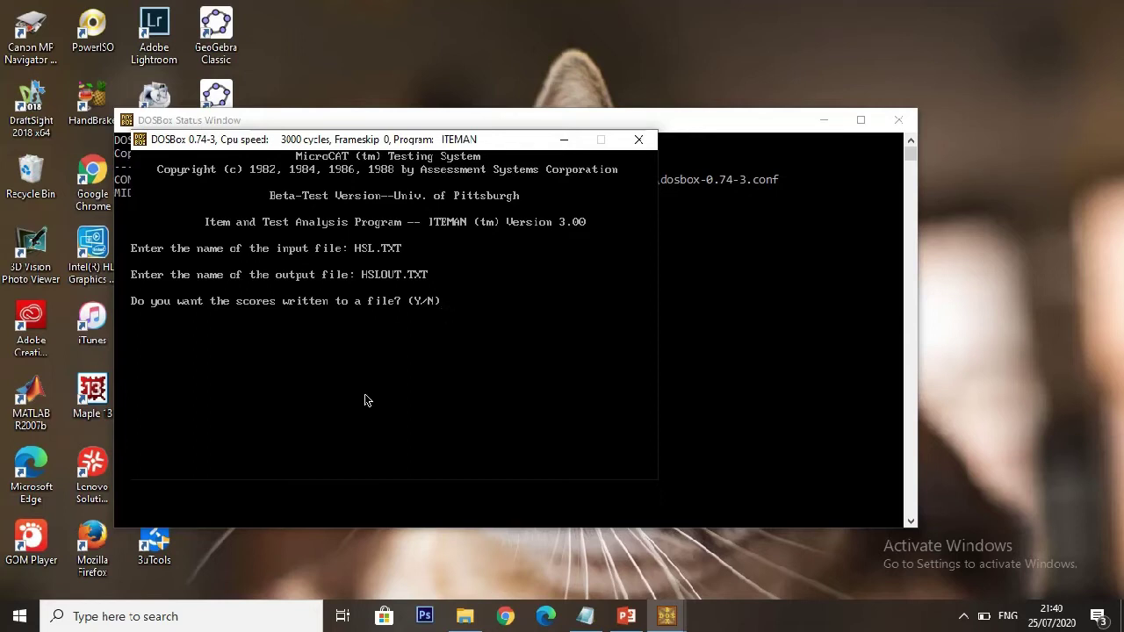
pyautogui.write('Y')
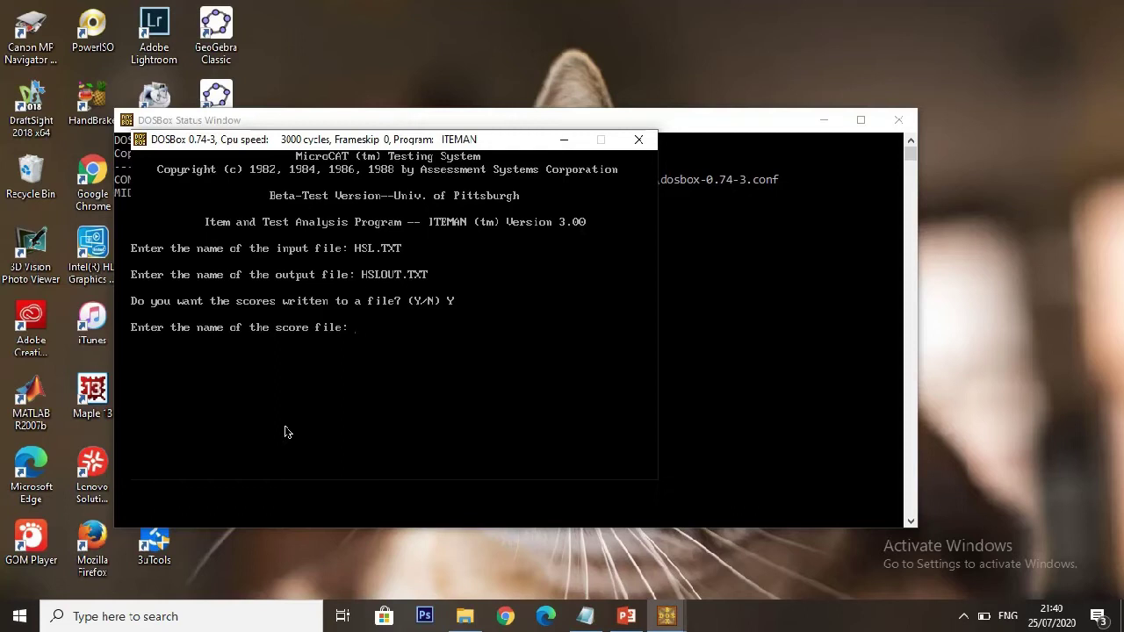
pyautogui.write('HSLSCR.TXT')
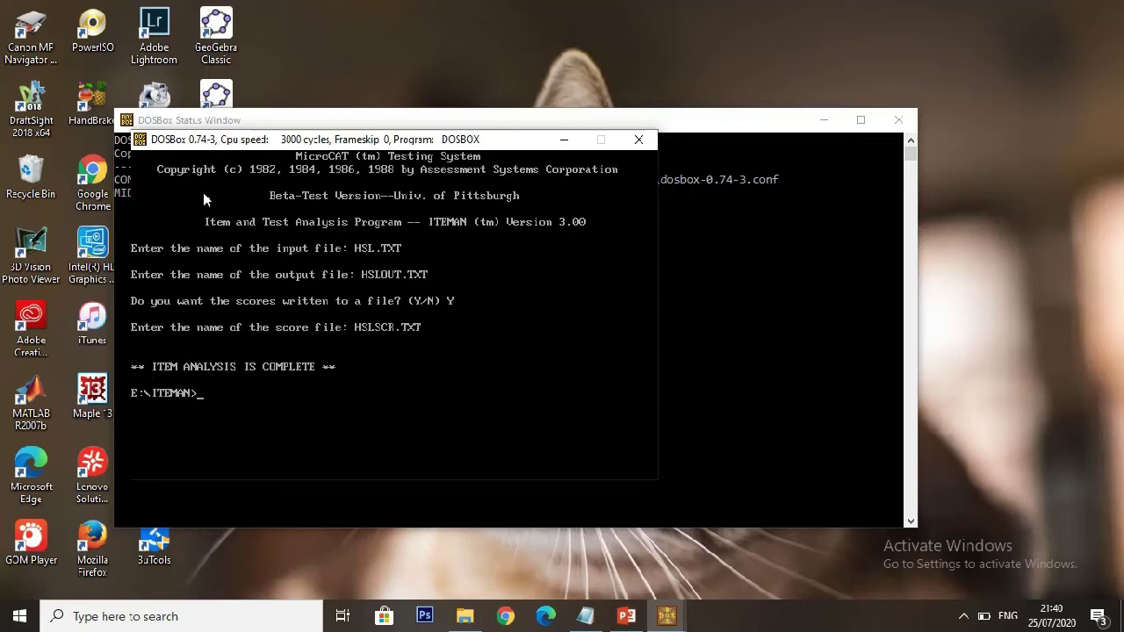
# - Minimize DOSBox and return to the Iteman folder in File Explorer, briefly viewing HSL.txt
pyautogui.click(563, 141)
pyautogui.click(464, 619)
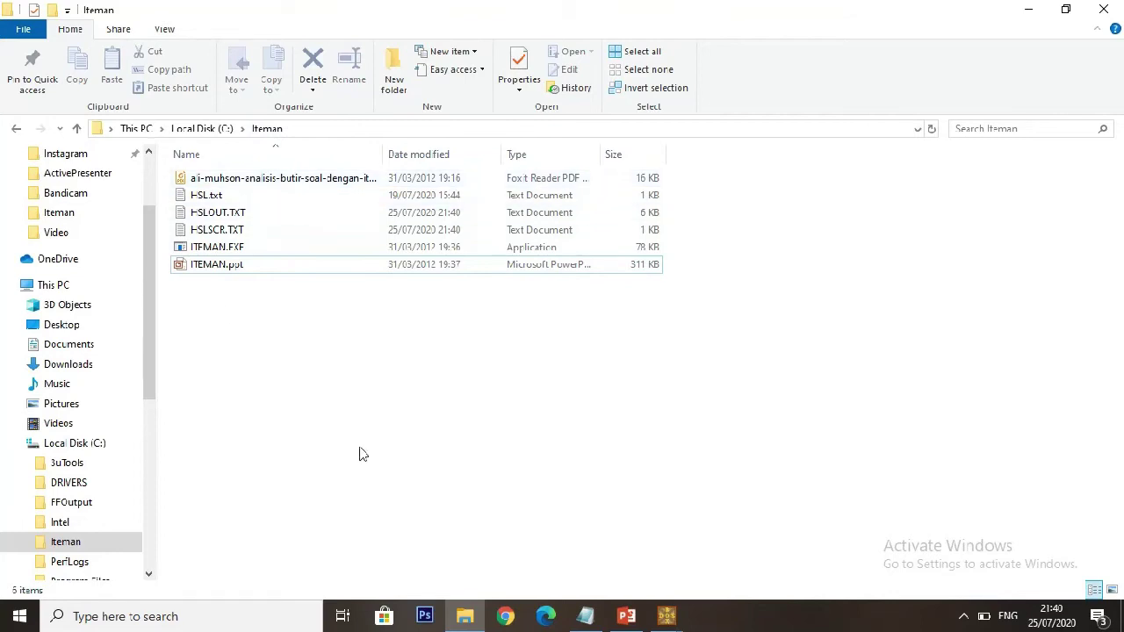
pyautogui.click(585, 616)
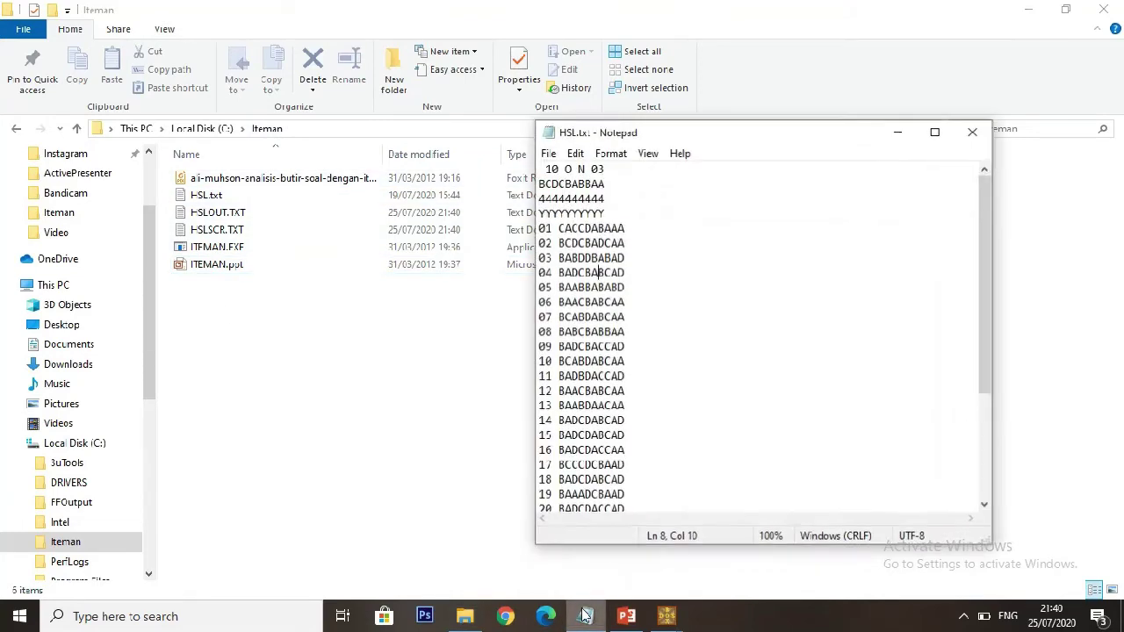
pyautogui.click(899, 130)
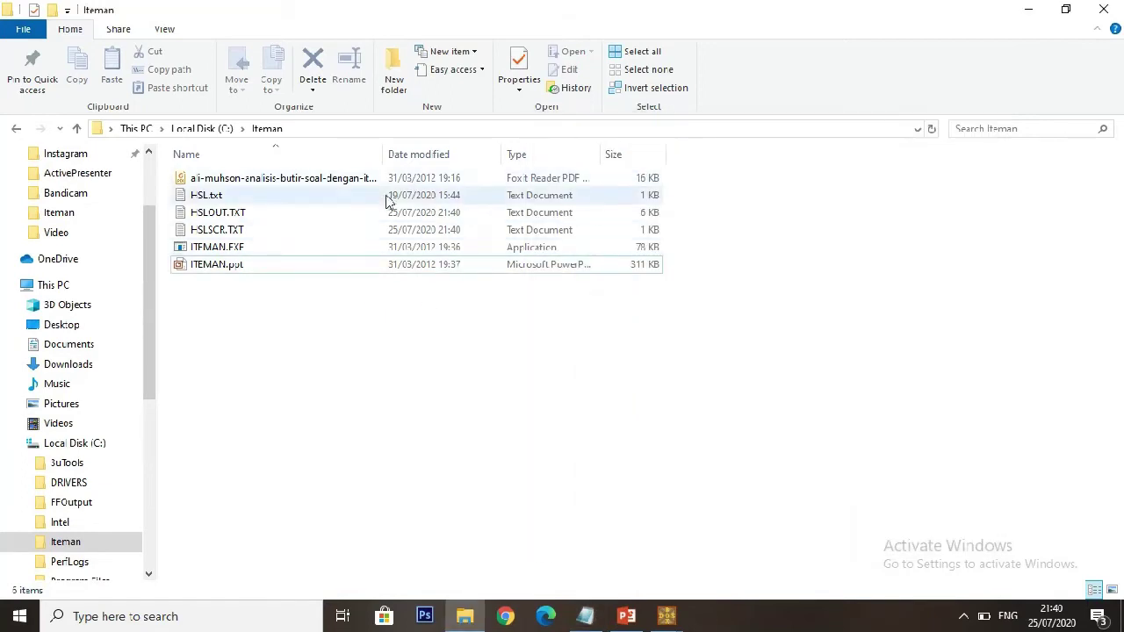
# - Locate the HSLOUT.TXT and HSLSCR.TXT files in the Iteman folder and open HSLOUT.TXT
pyautogui.click(315, 213)
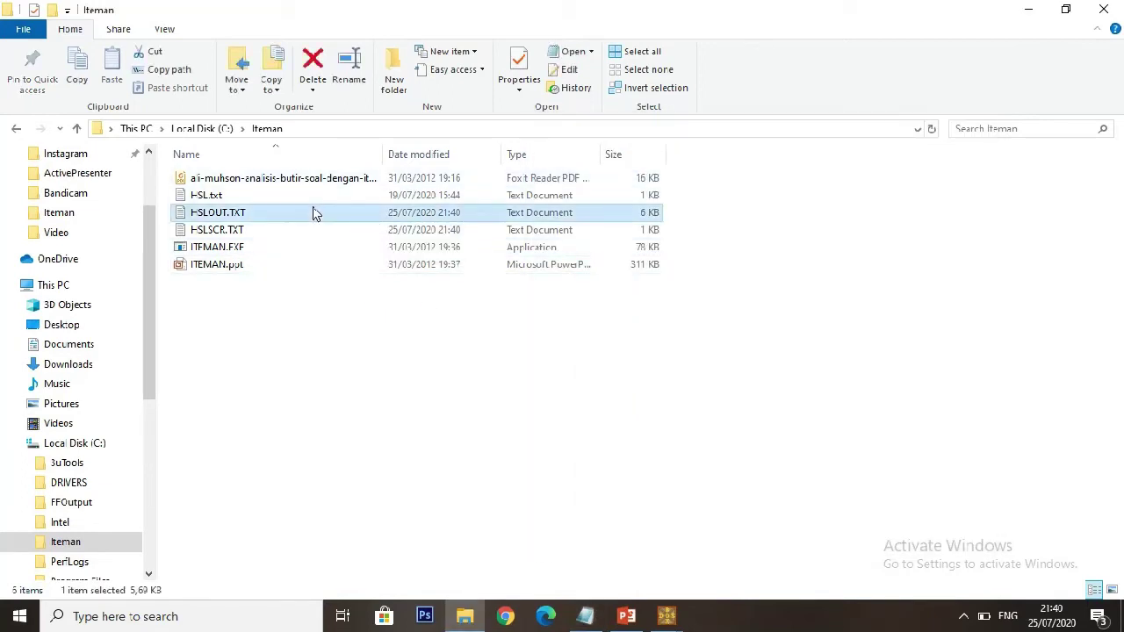
pyautogui.click(296, 230)
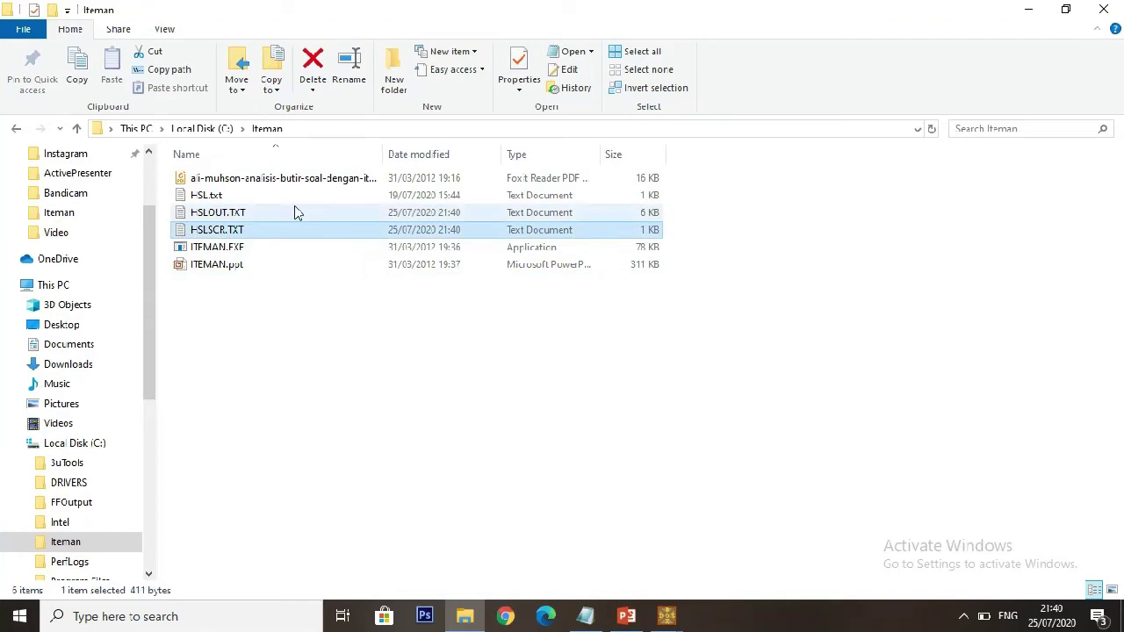
pyautogui.click(296, 213)
pyautogui.click(258, 231)
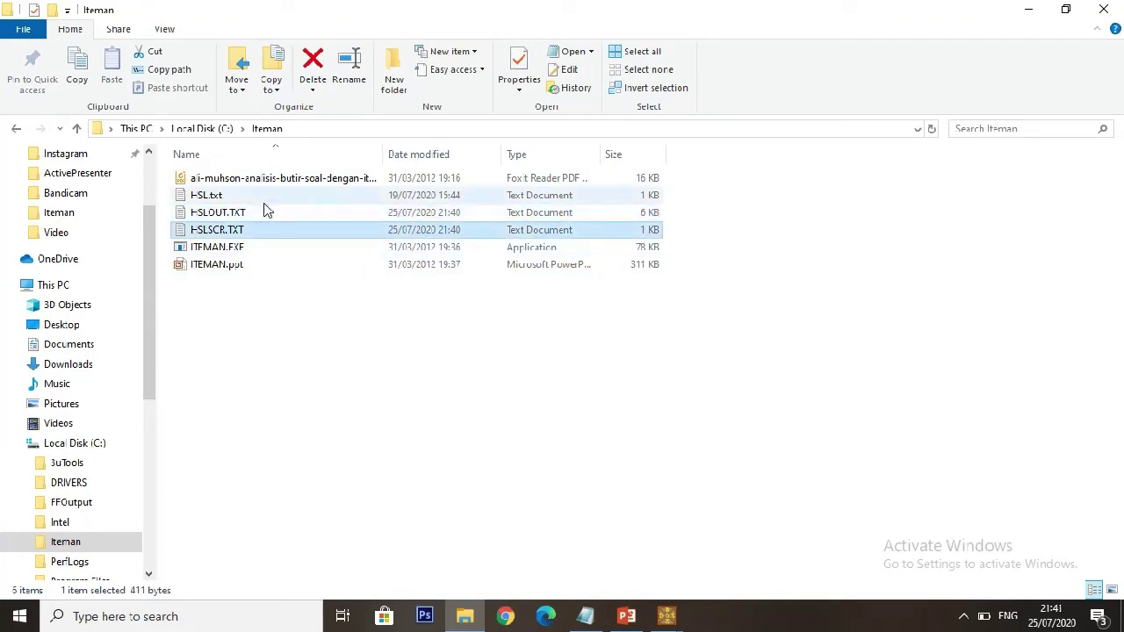
pyautogui.click(267, 213)
pyautogui.doubleClick(267, 213)
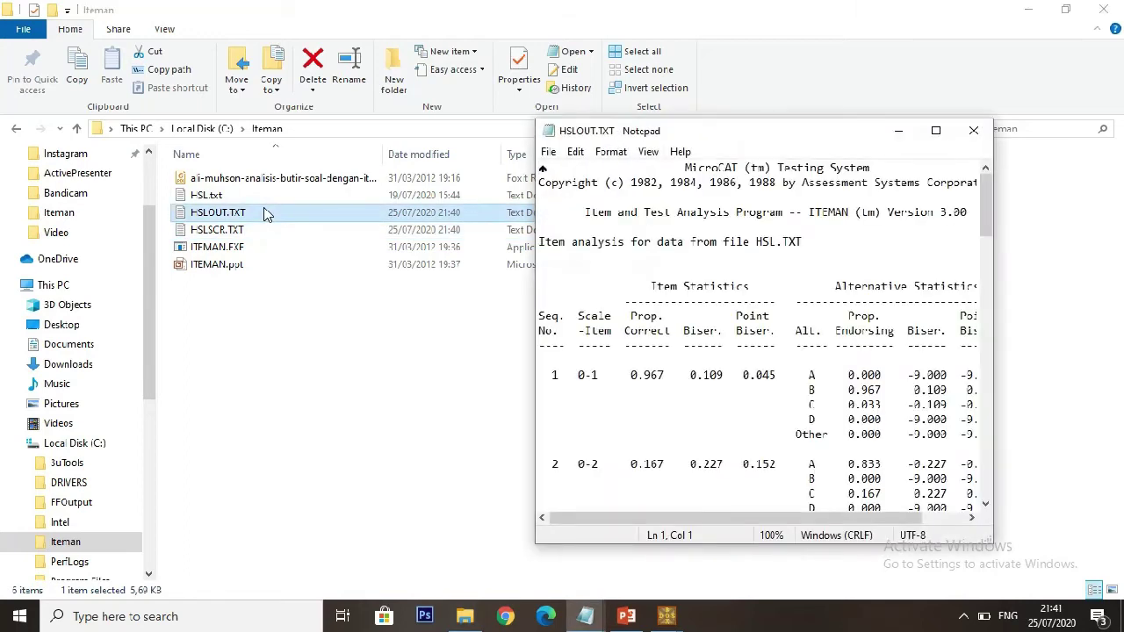
# - Maximize the HSLOUT.TXT window and skim the item and alternative statistics, ending at the start of the report
pyautogui.click(935, 130)
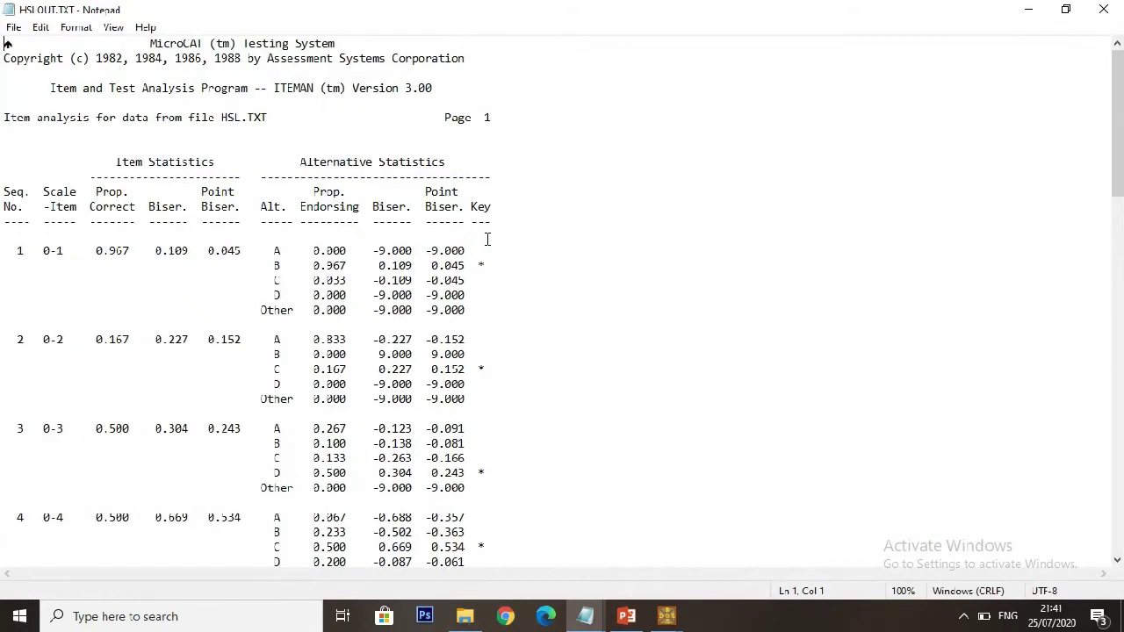
pyautogui.scroll(-20, 488, 239)
pyautogui.scroll(20, 487, 237)
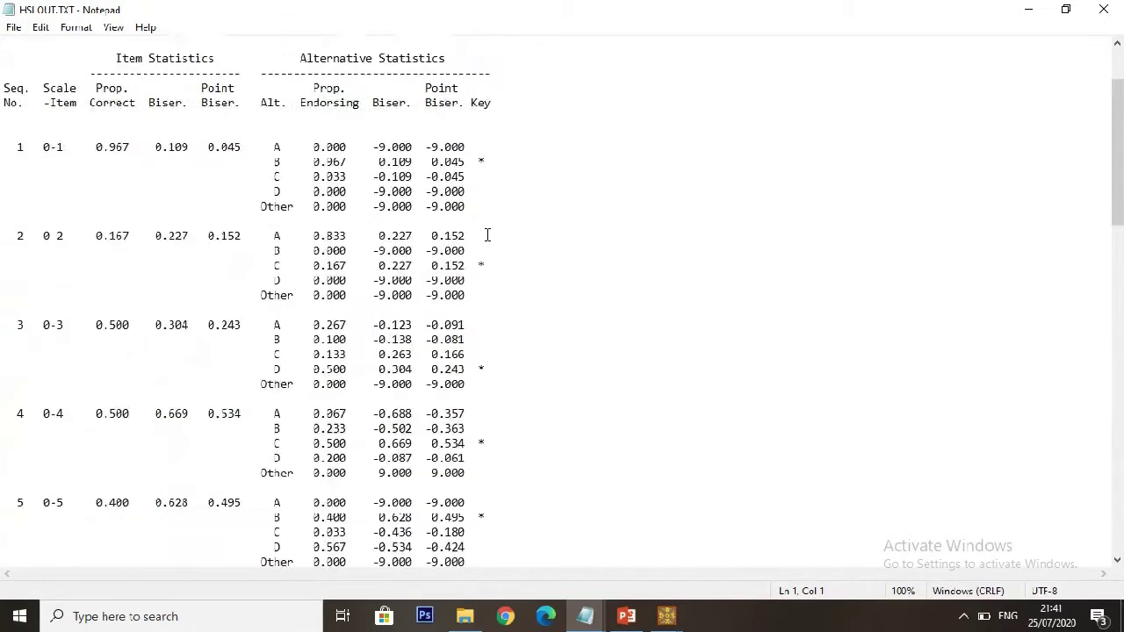
pyautogui.scroll(3, 488, 235)
# - Open HSLSCR.TXT from the Iteman folder and maximize it to view the examinee scores
pyautogui.click(465, 617)
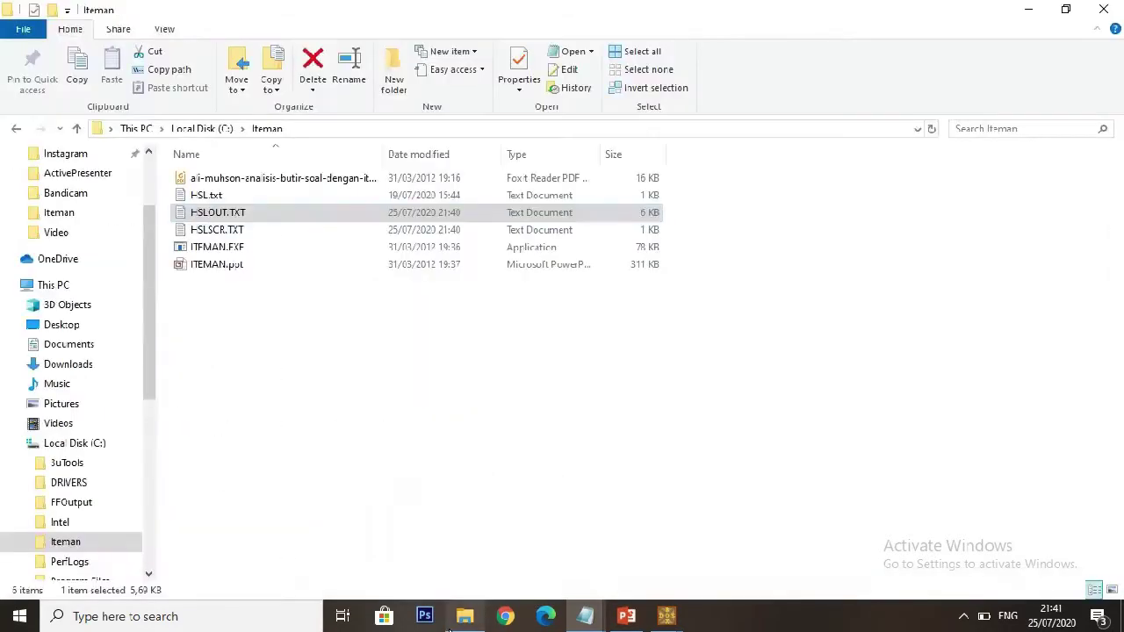
pyautogui.doubleClick(225, 230)
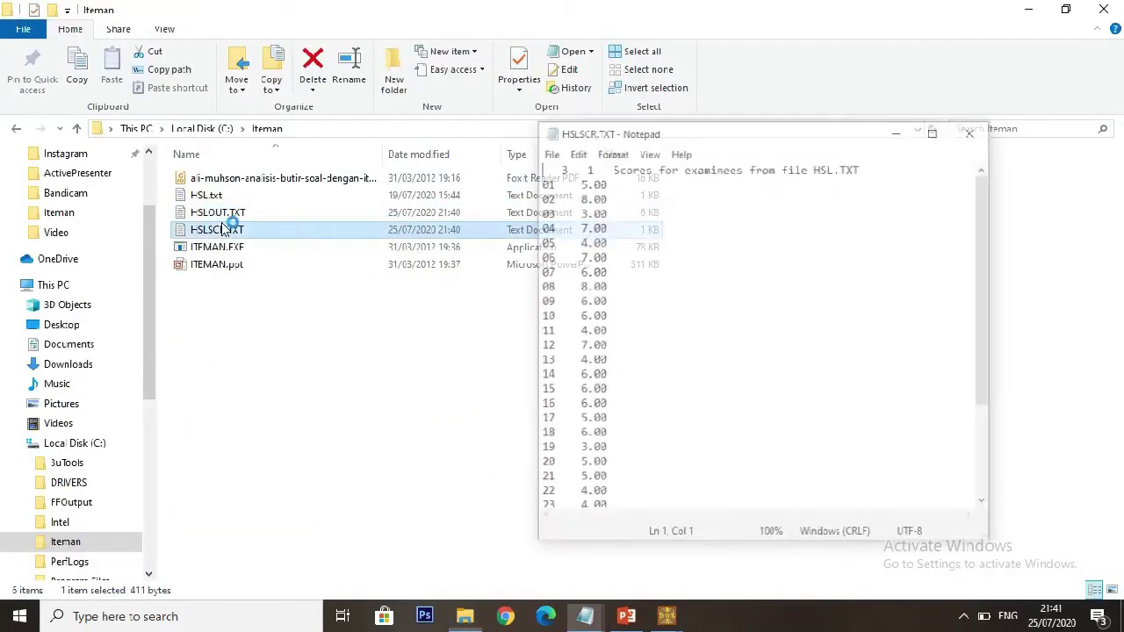
pyautogui.click(936, 130)
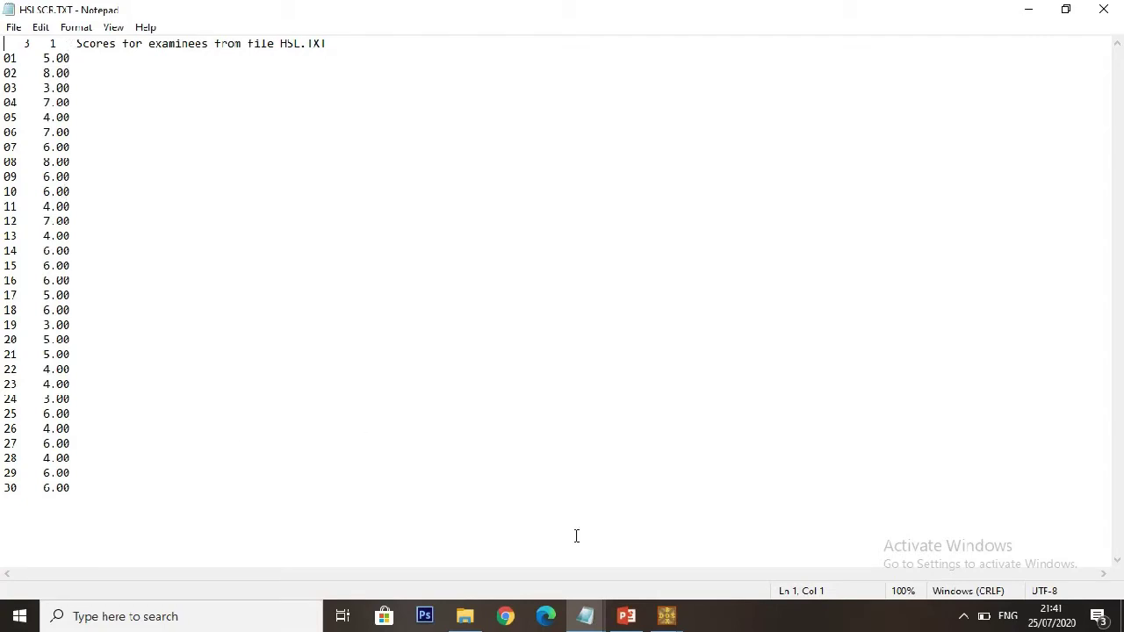
# - Return to the HSLOUT.TXT report and review the item statistics across pages 1 and 2, ending at the first items
pyautogui.moveTo(585, 617)
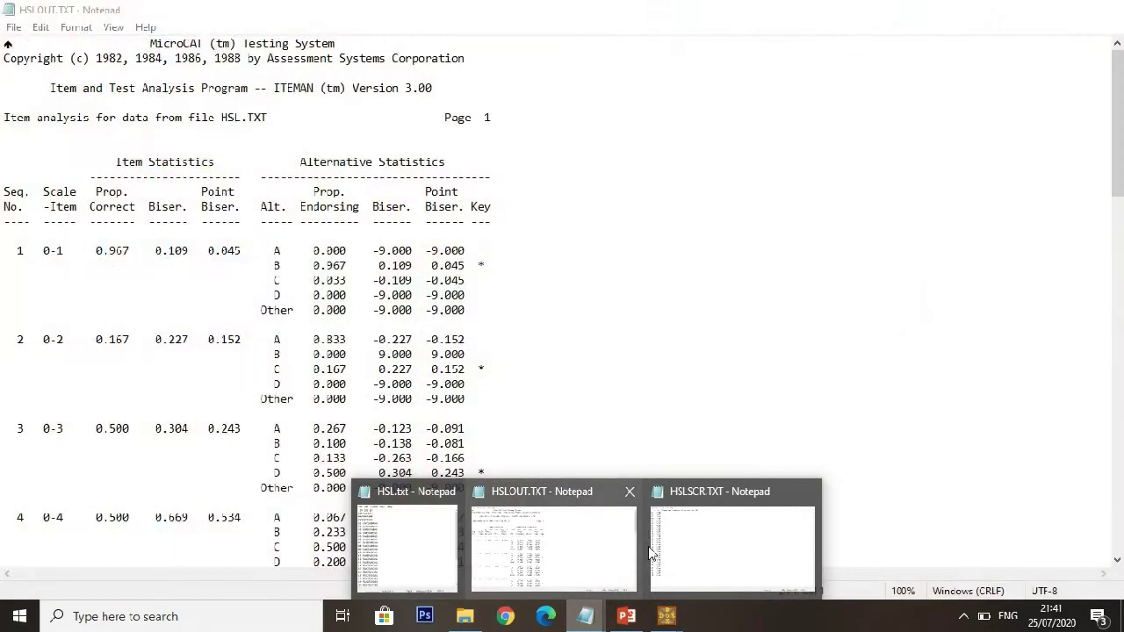
pyautogui.click(545, 549)
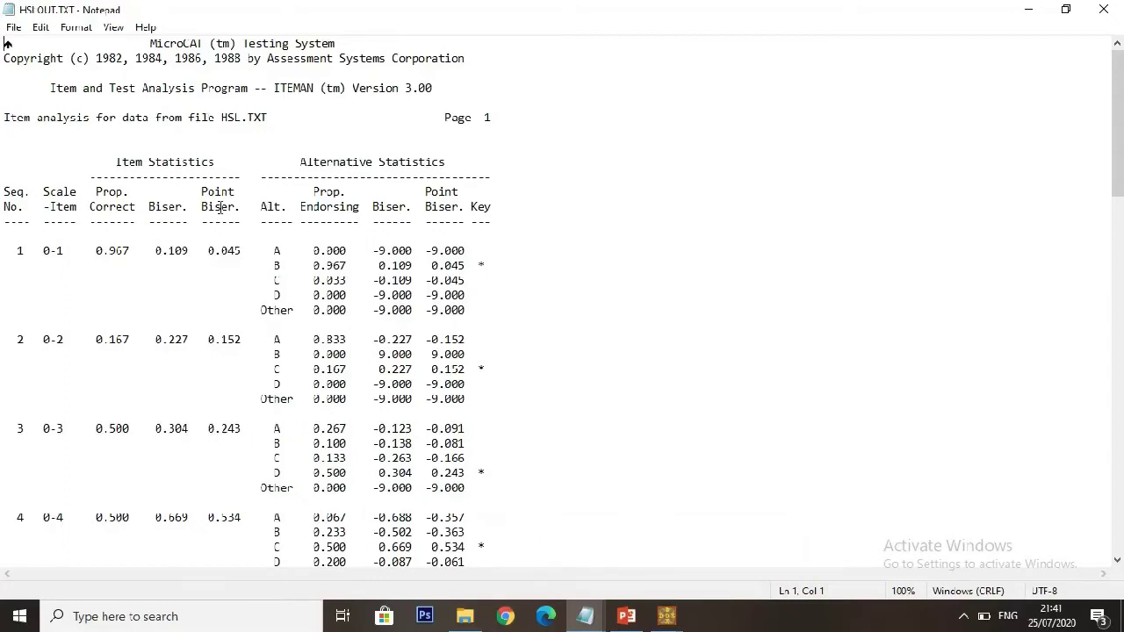
pyautogui.scroll(-4, 219, 207)
pyautogui.scroll(-9, 219, 207)
pyautogui.scroll(13, 220, 207)
pyautogui.scroll(-14, 528, 240)
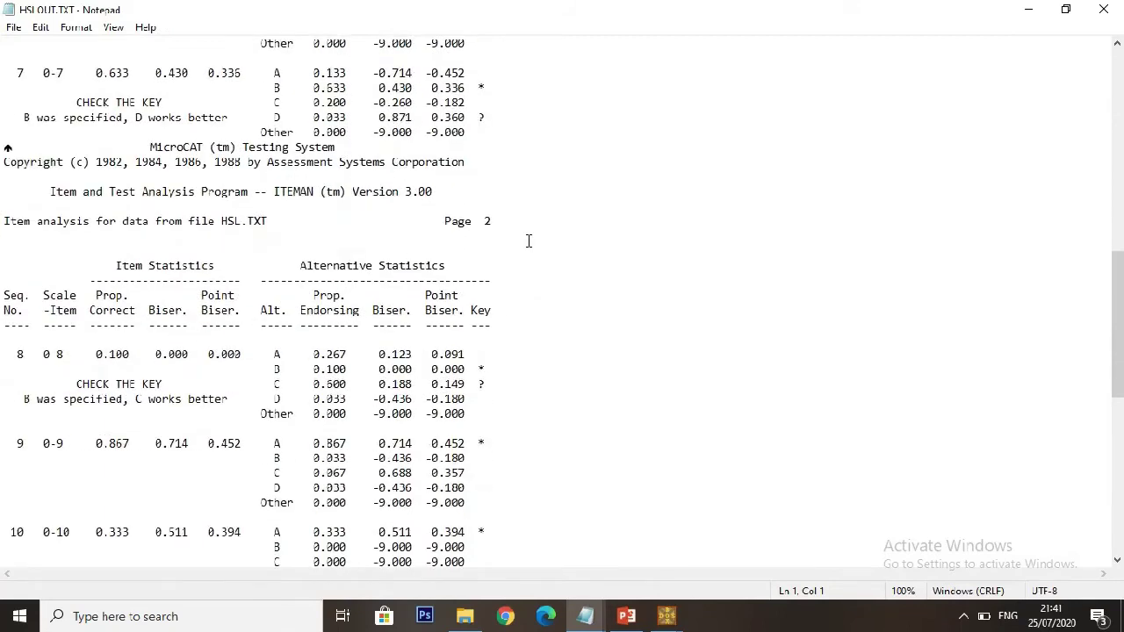
pyautogui.scroll(14, 529, 240)
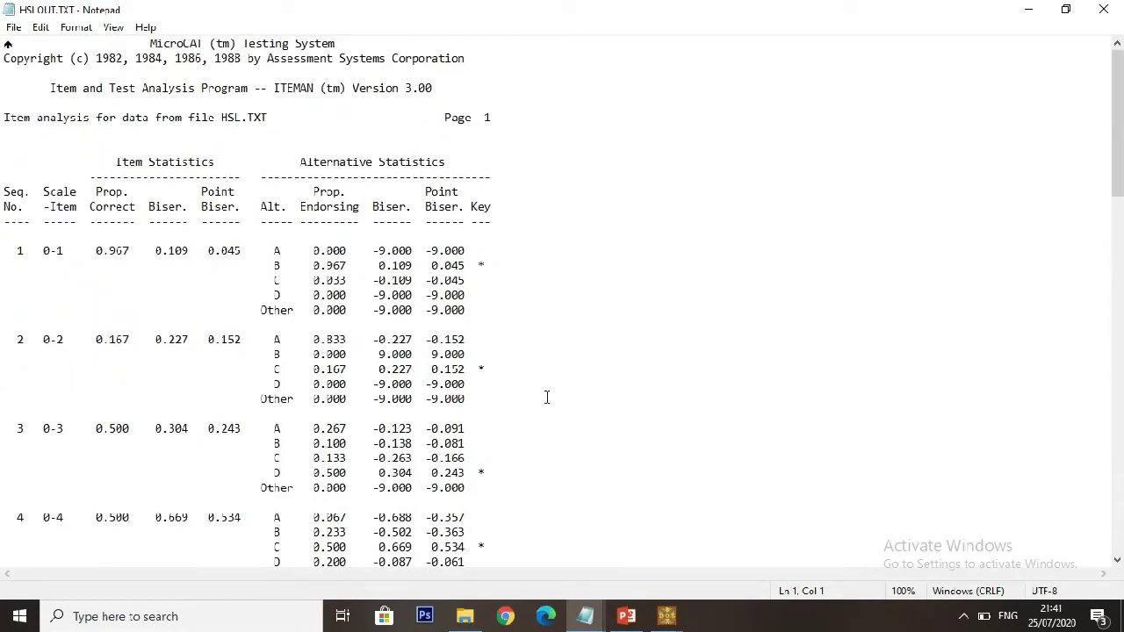
# - Switch to the EPM VIDEO.pptx presentation in PowerPoint and select its title slide
pyautogui.click(629, 616)
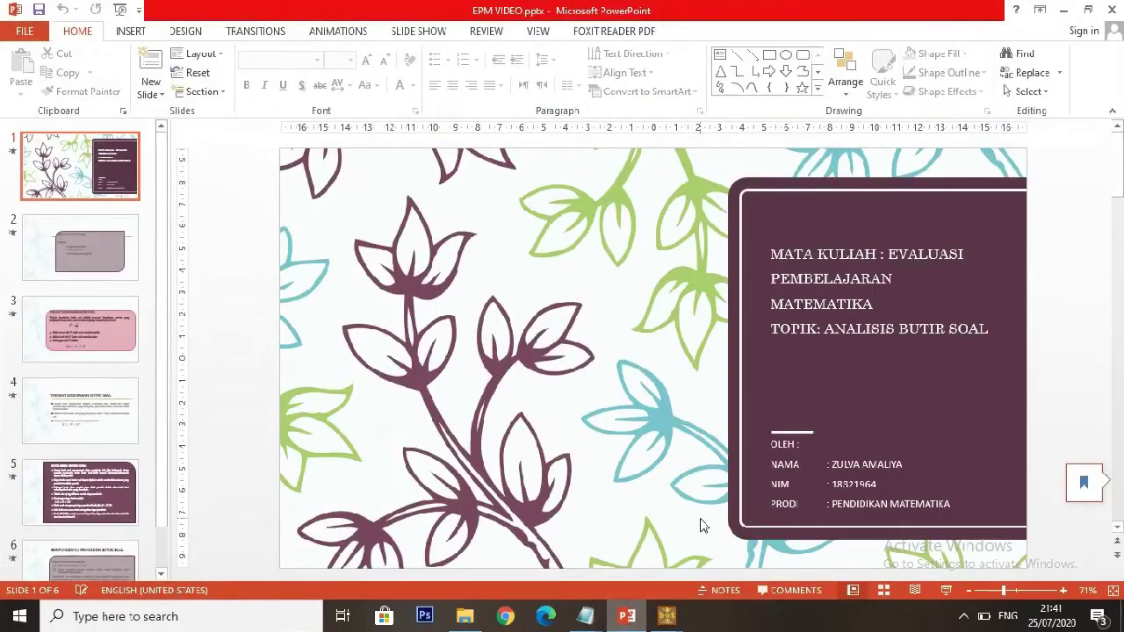
pyautogui.click(79, 185)
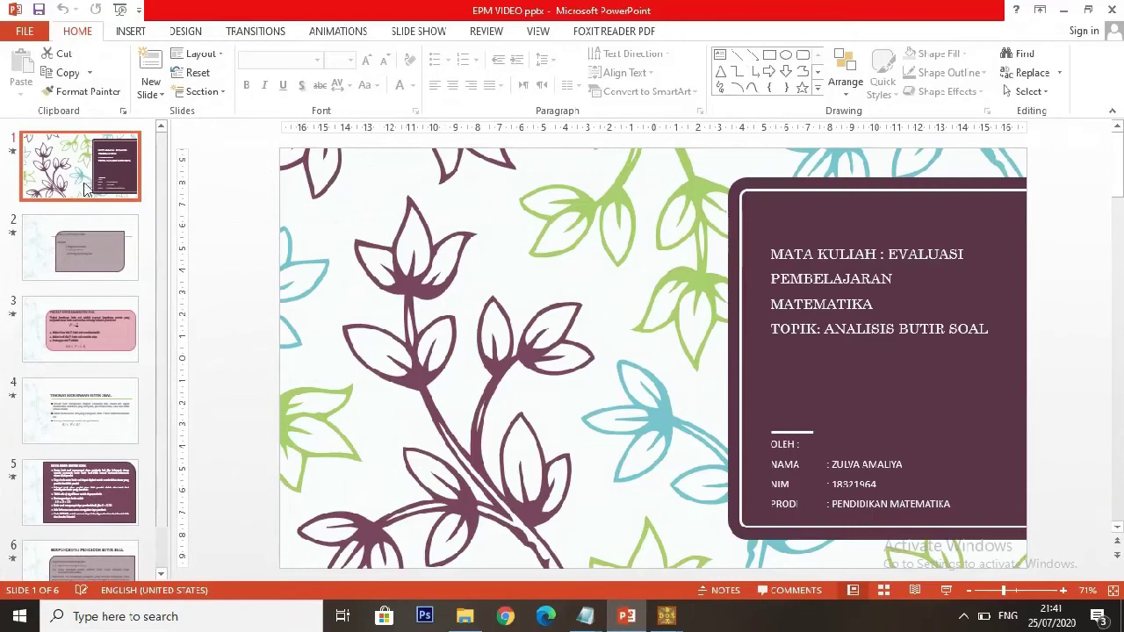